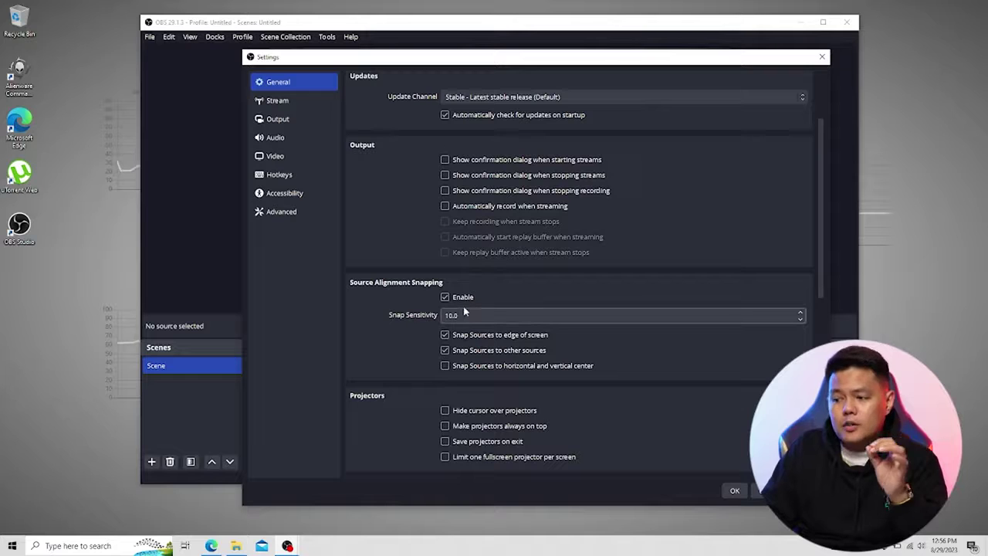
# Choose Facebook Live as the streaming service in the stream settings
pyautogui.click(447, 349)
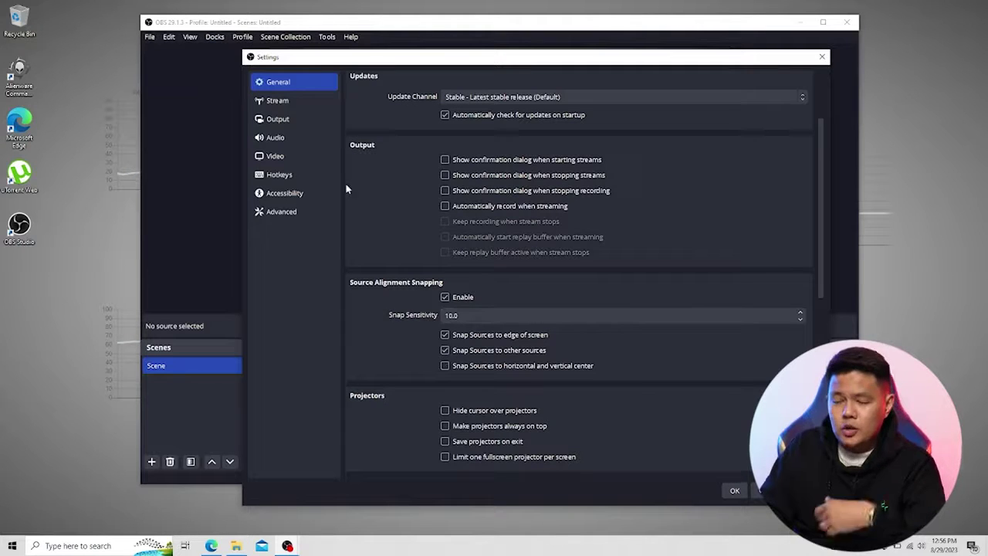
pyautogui.click(295, 106)
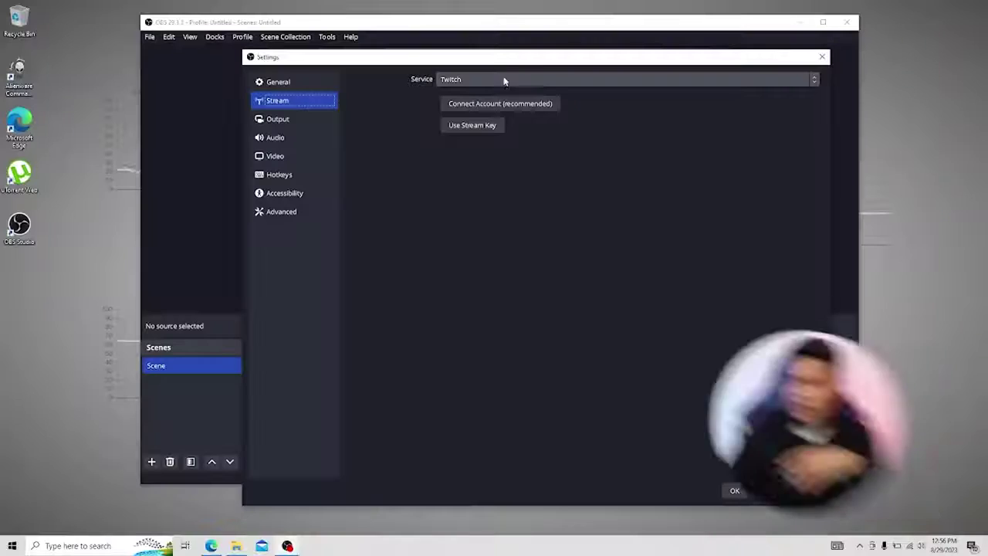
pyautogui.click(503, 79)
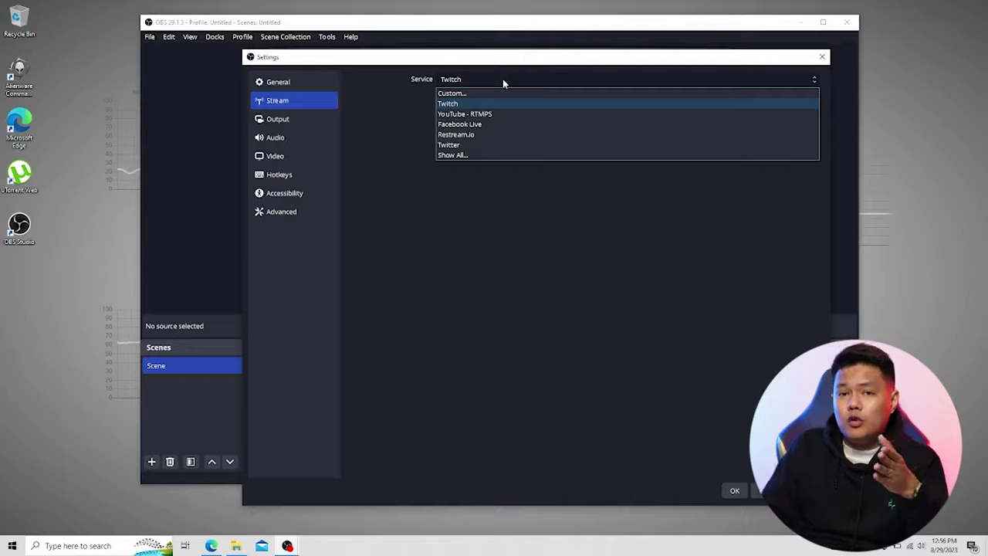
pyautogui.click(499, 93)
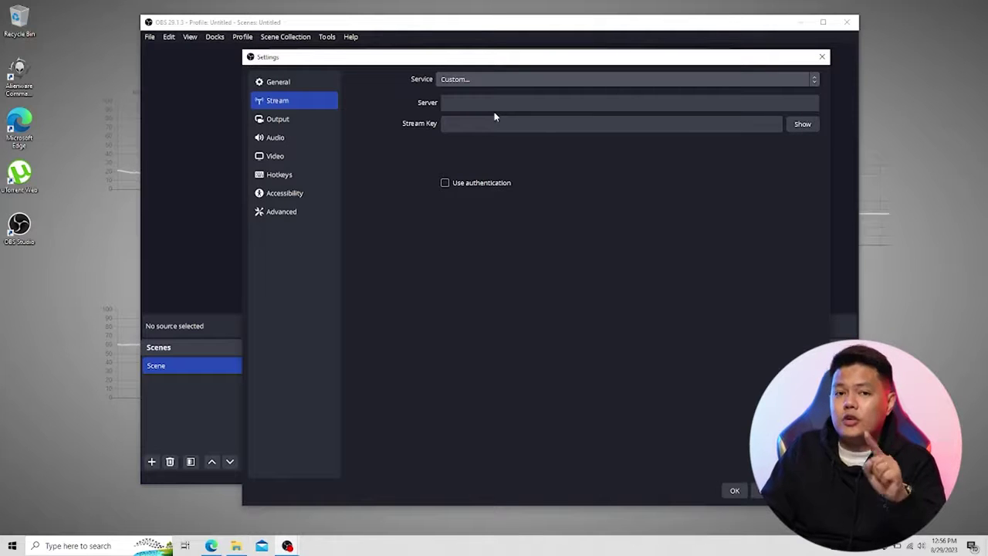
pyautogui.click(515, 80)
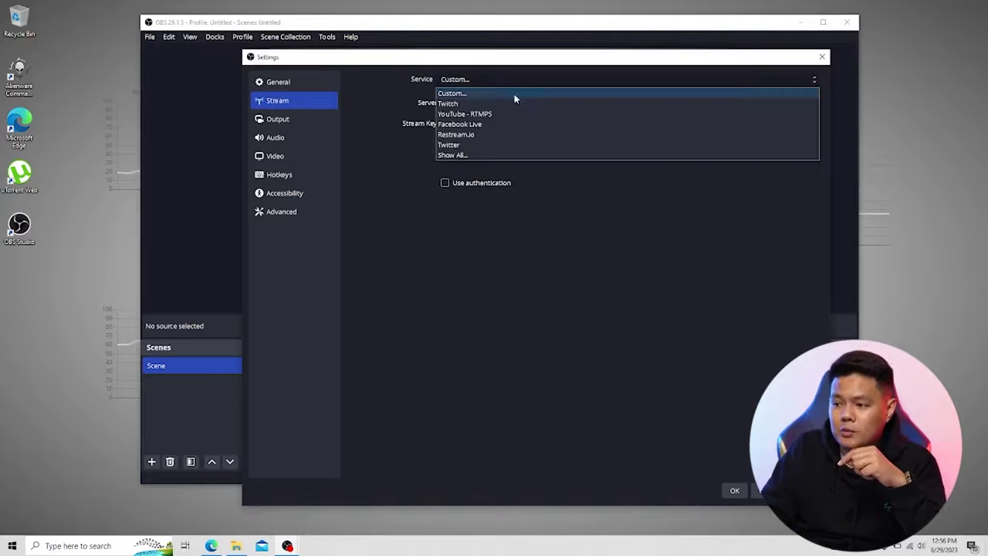
pyautogui.click(510, 124)
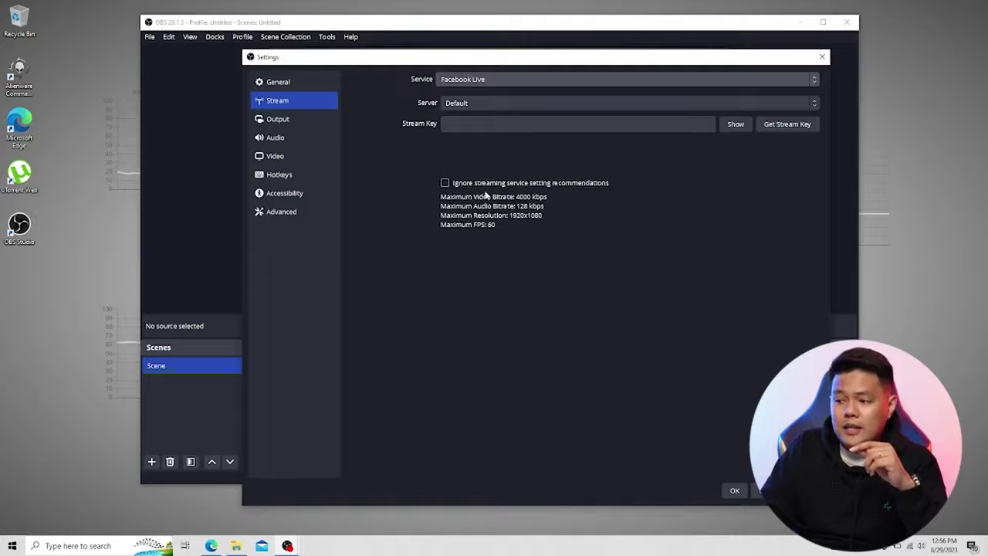
# Enable ignoring the streaming service setting recommendations and accept the override of the recommended settings
pyautogui.click(513, 183)
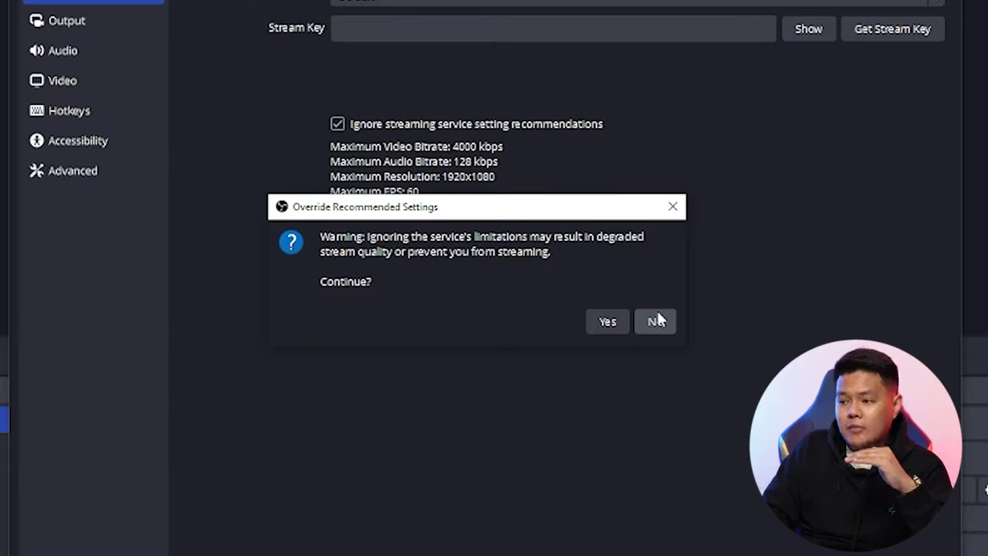
pyautogui.click(673, 208)
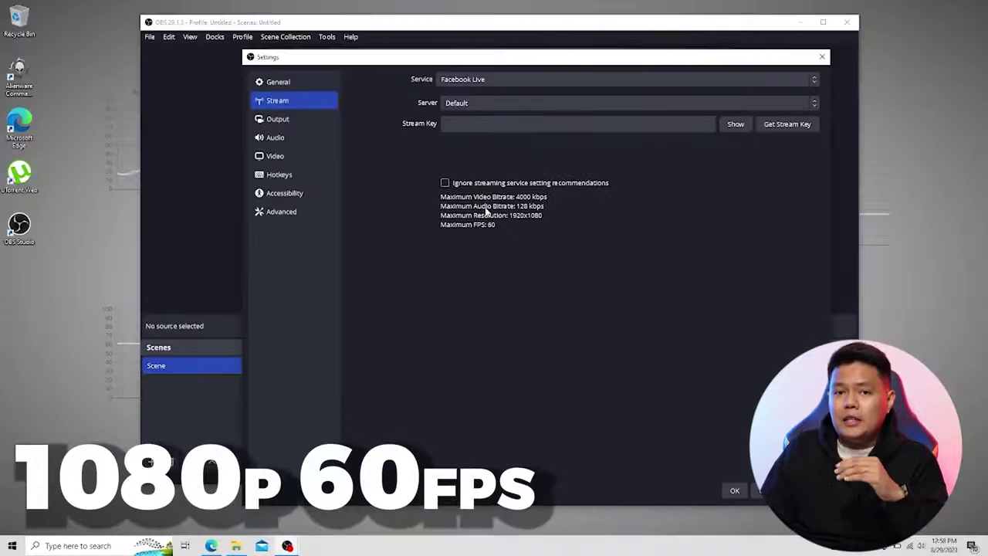
pyautogui.click(445, 183)
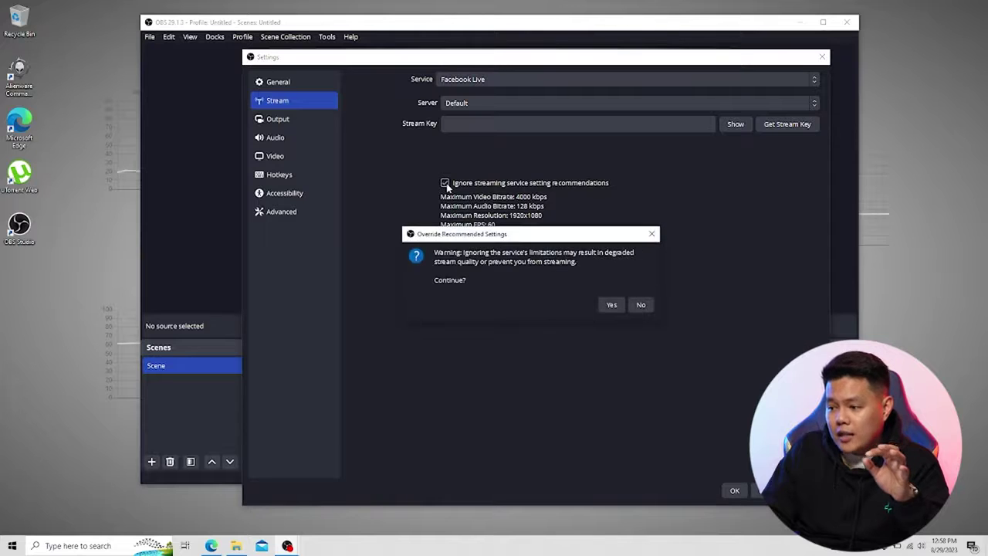
pyautogui.click(612, 307)
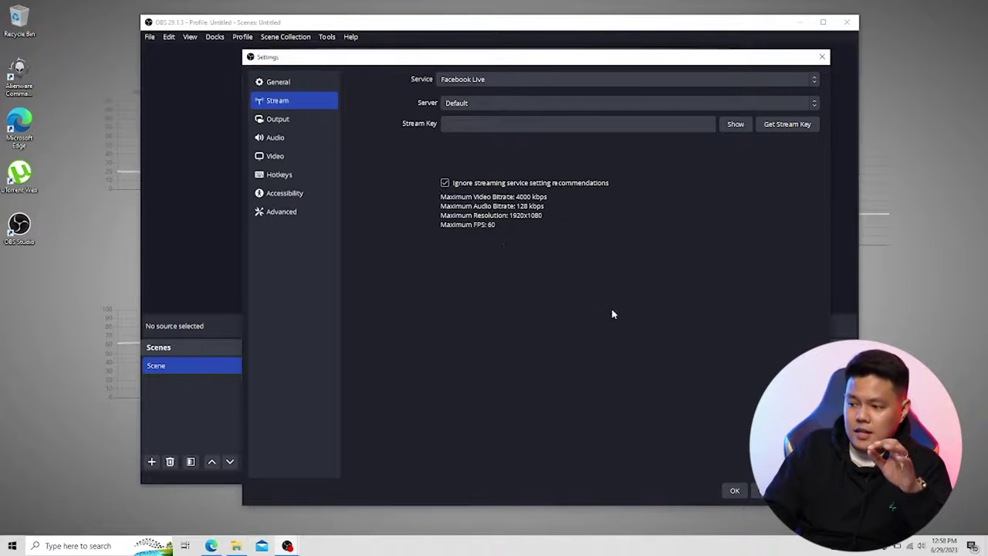
# Keep the output mode on Advanced and set the streaming video encoder to NVIDIA NVENC H.264
pyautogui.click(304, 121)
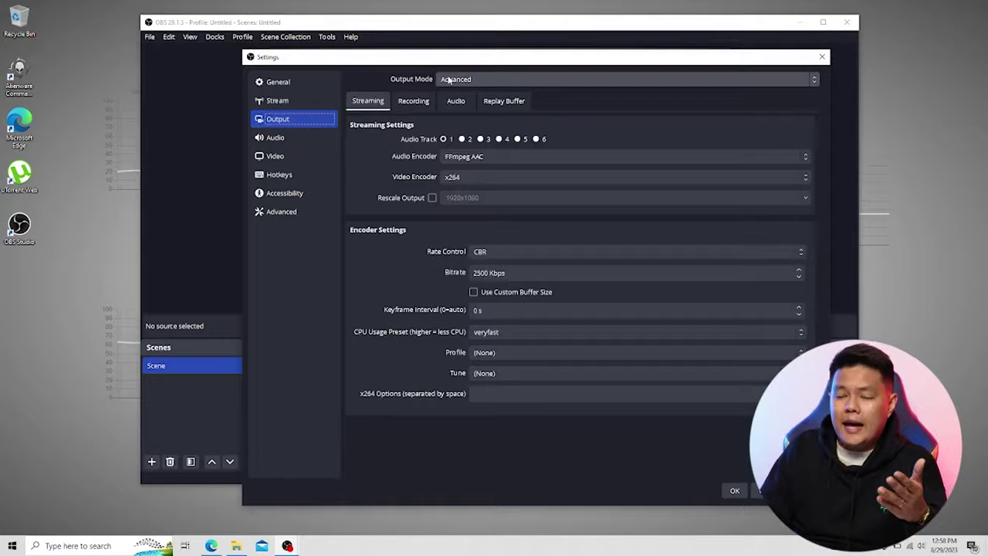
pyautogui.click(451, 80)
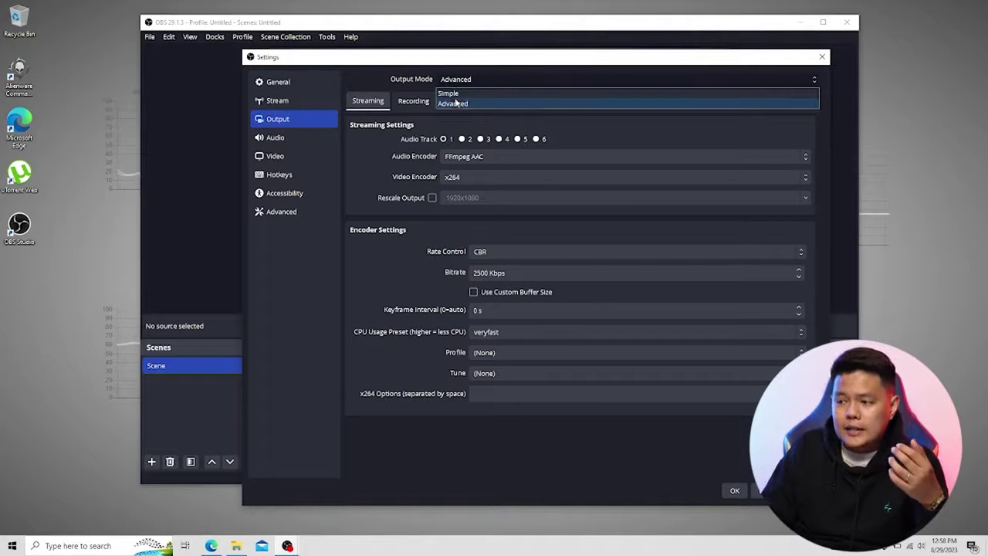
pyautogui.click(456, 103)
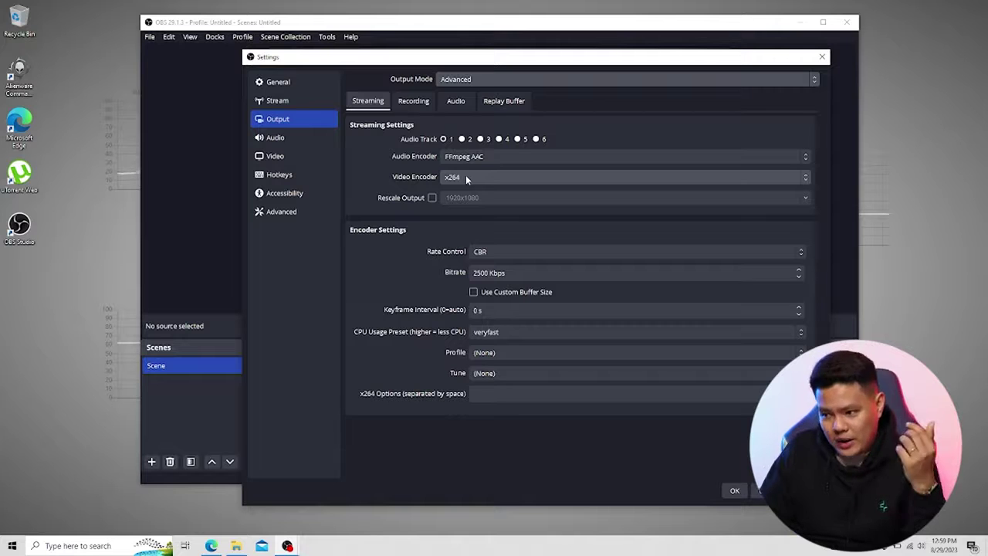
pyautogui.click(466, 176)
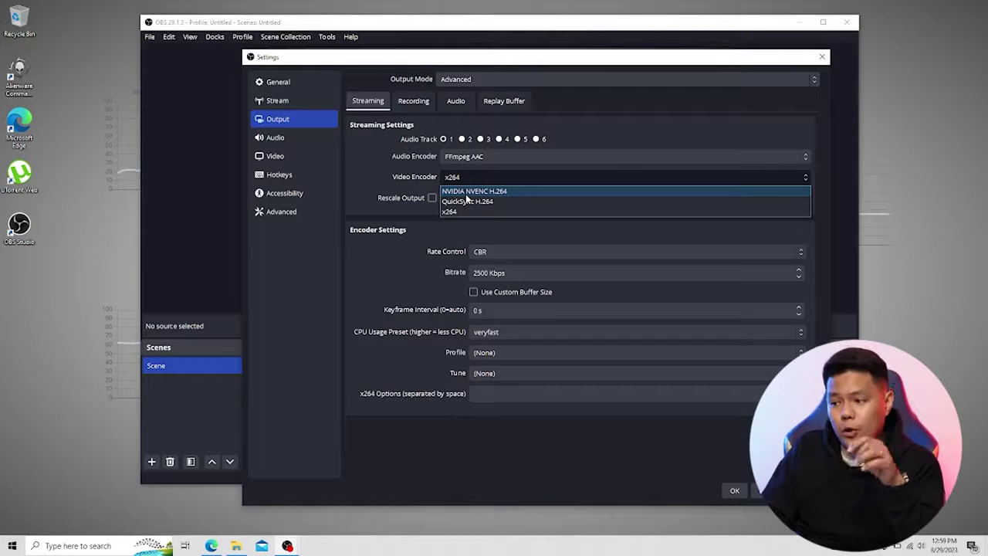
pyautogui.click(467, 192)
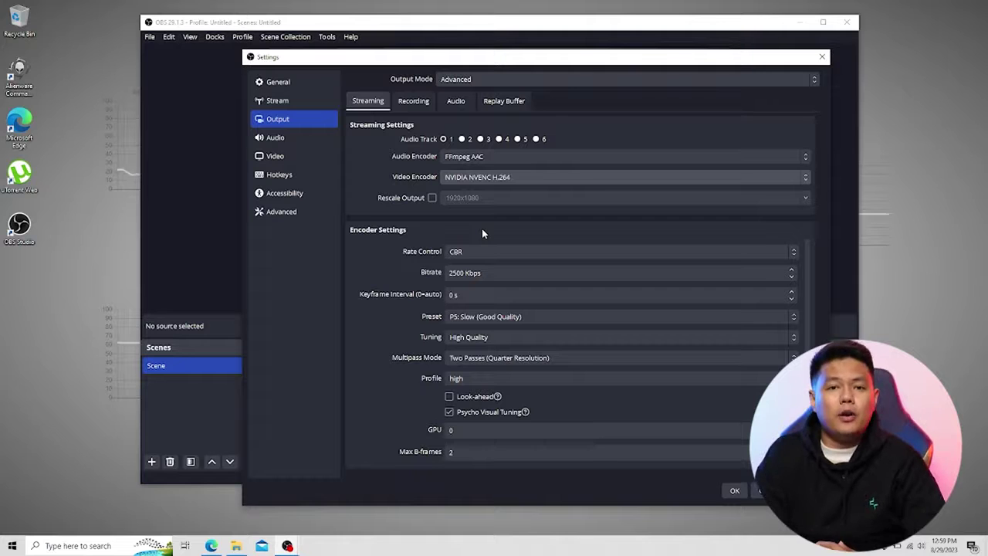
# Choose CBR rate control for the streaming encoder and set the bitrate to 8000 Kbps
pyautogui.click(482, 252)
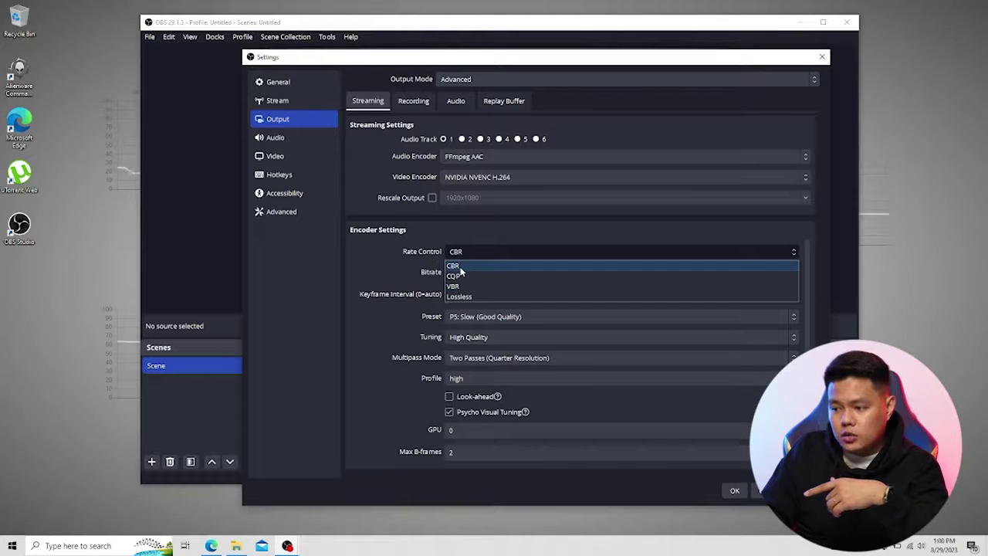
pyautogui.click(460, 267)
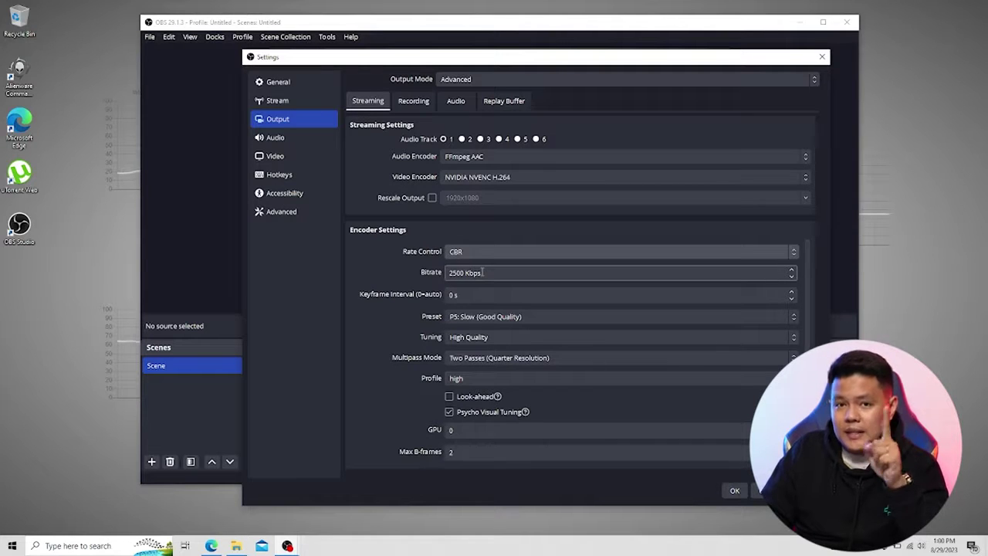
pyautogui.doubleClick(483, 273)
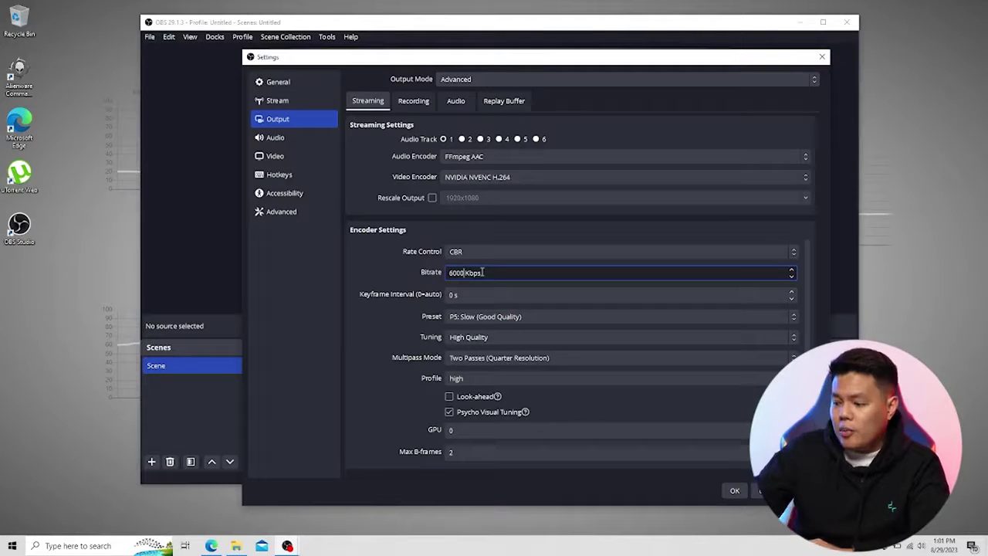
pyautogui.press('BackSpace')
pyautogui.press('BackSpace')
pyautogui.press('BackSpace')
pyautogui.press('BackSpace')
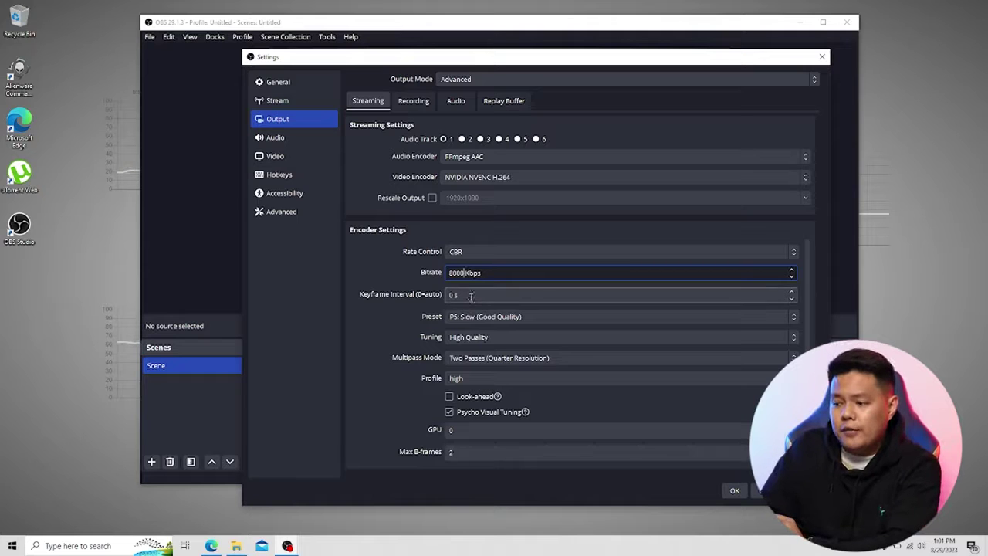
# Set the encoder's keyframe interval to 2 s and its preset to P7: Slowest (Best Quality)
pyautogui.click(469, 295)
pyautogui.doubleClick(469, 295)
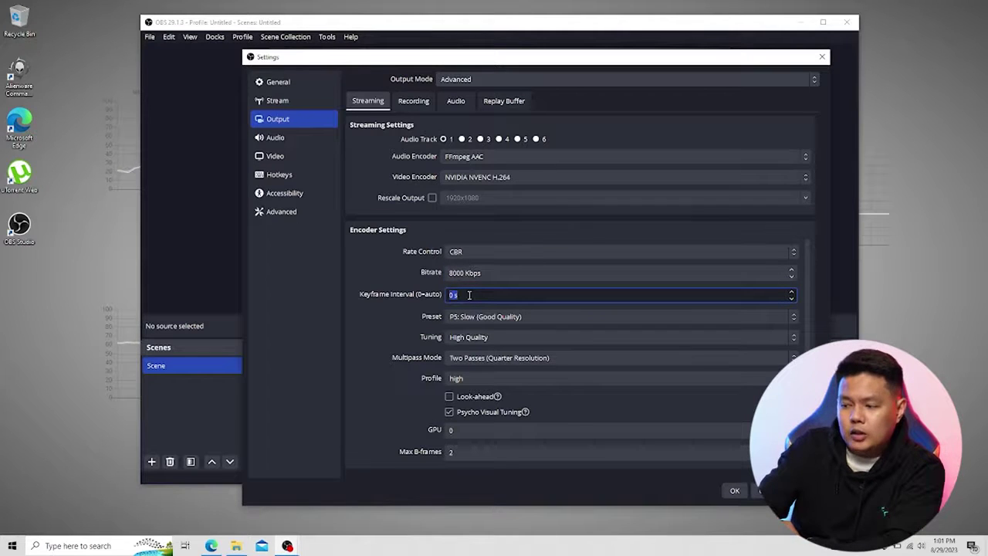
pyautogui.write('2')
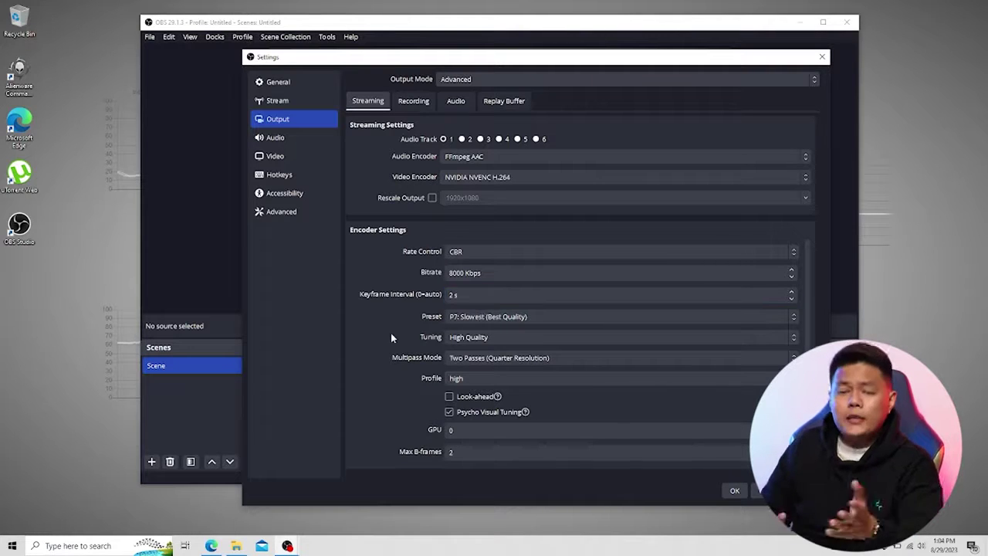
pyautogui.click(486, 317)
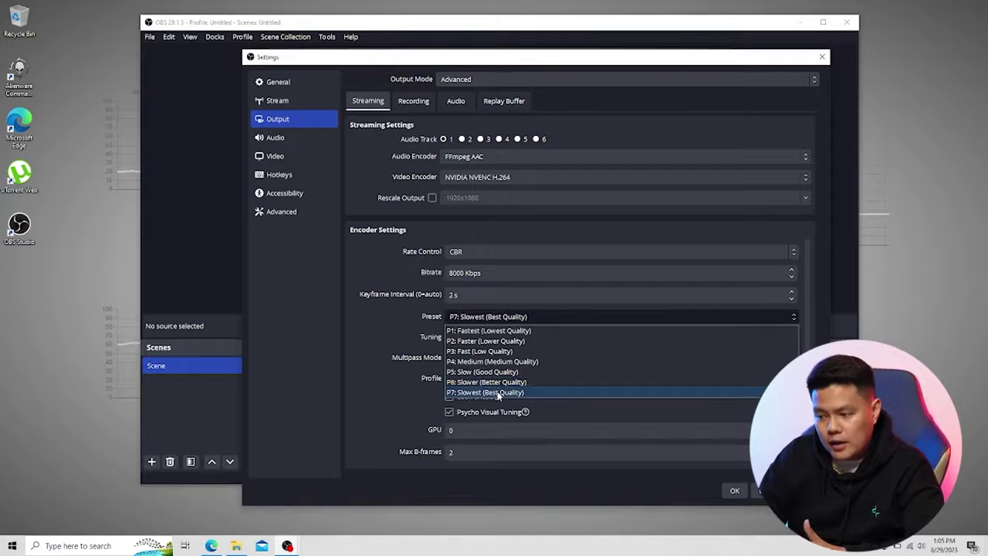
pyautogui.click(498, 393)
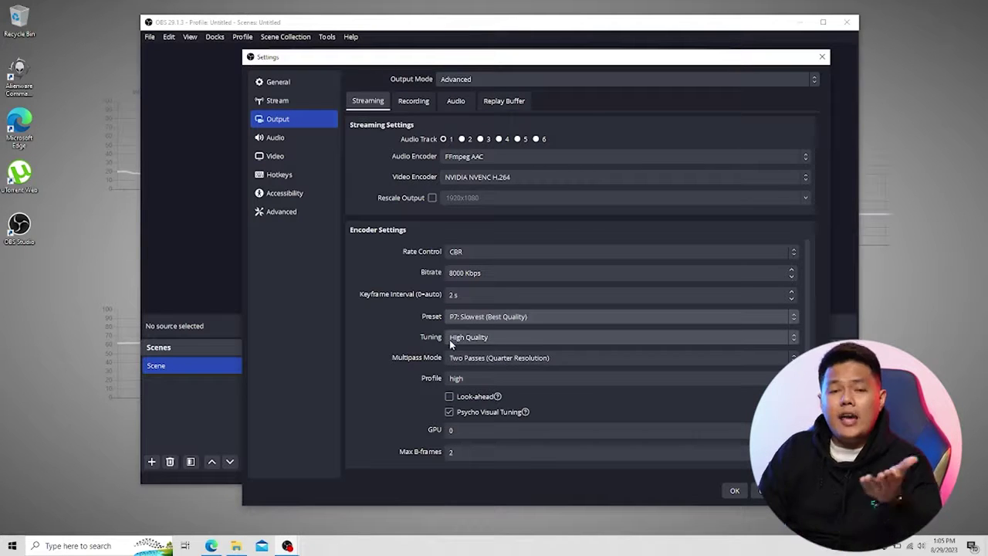
# Choose High Quality tuning and the Two Passes (Quarter Resolution) multipass mode for the encoder
pyautogui.click(450, 340)
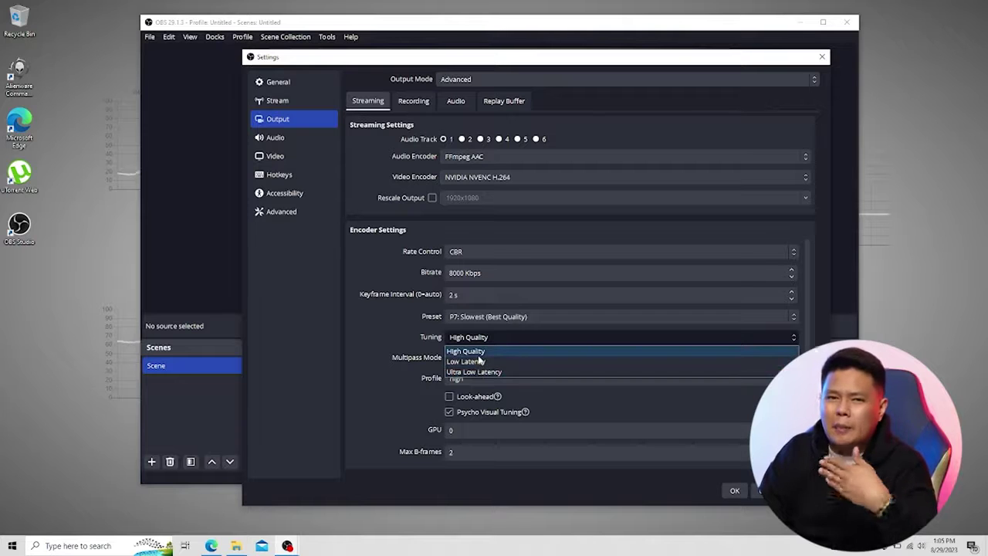
pyautogui.click(470, 351)
pyautogui.click(494, 357)
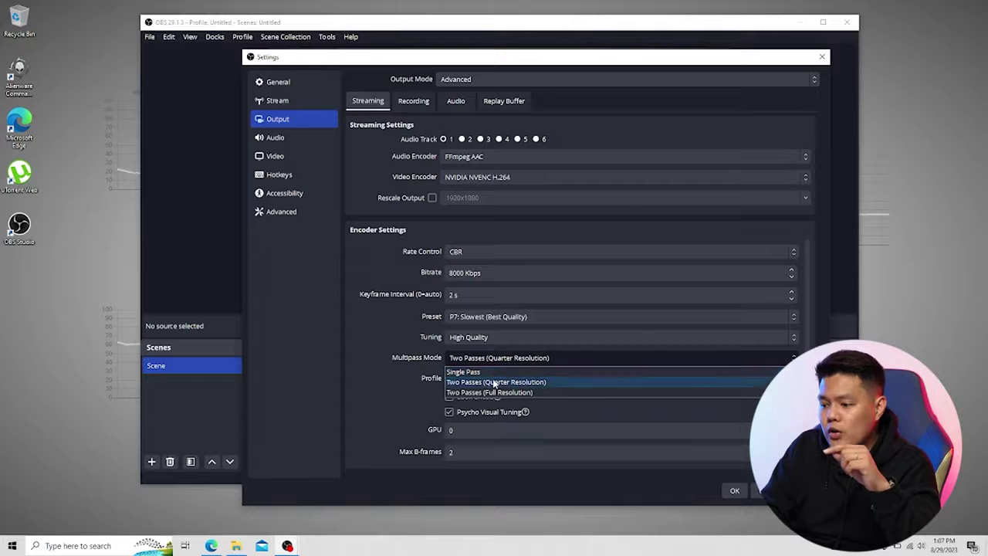
pyautogui.click(494, 382)
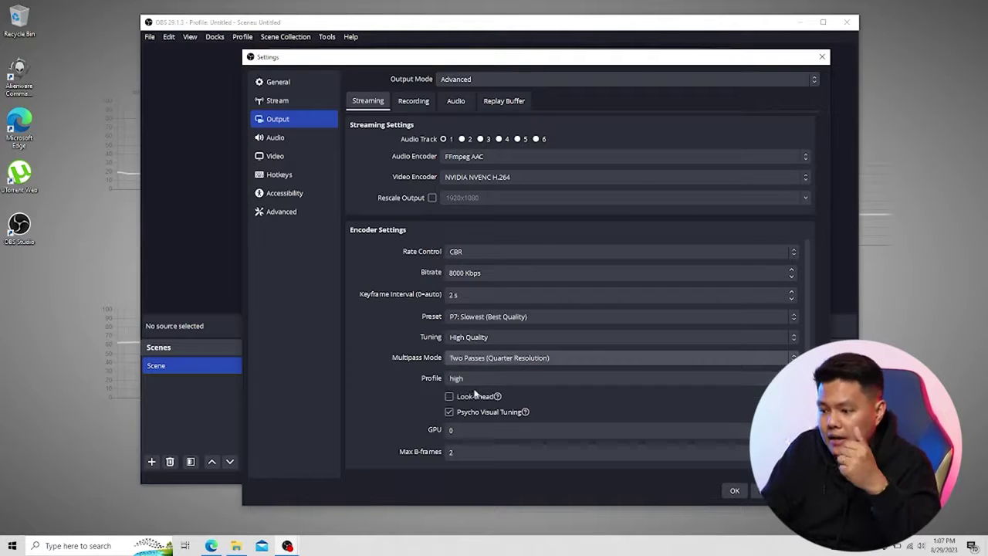
# Select the high profile for the streaming encoder
pyautogui.scroll(-1, 479, 386)
pyautogui.click(475, 372)
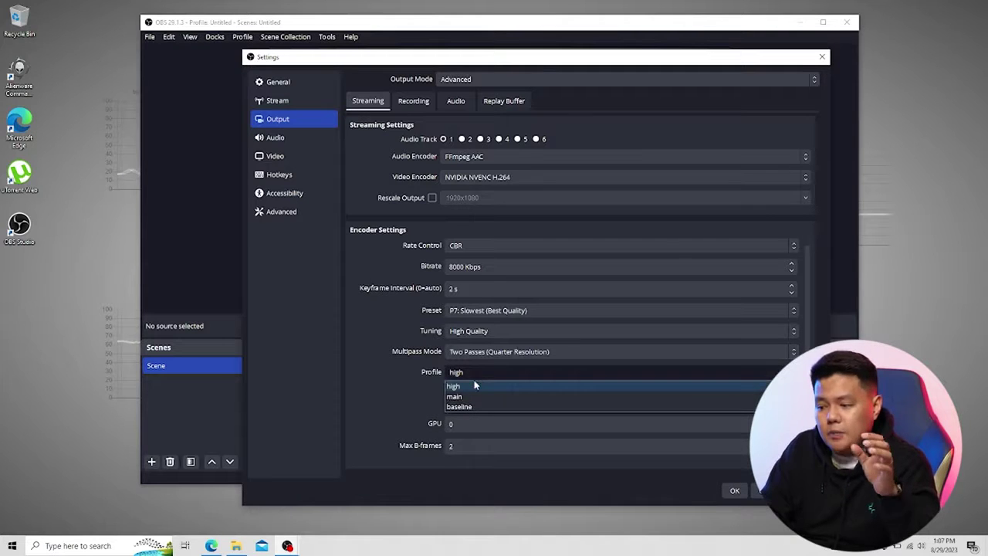
pyautogui.click(475, 386)
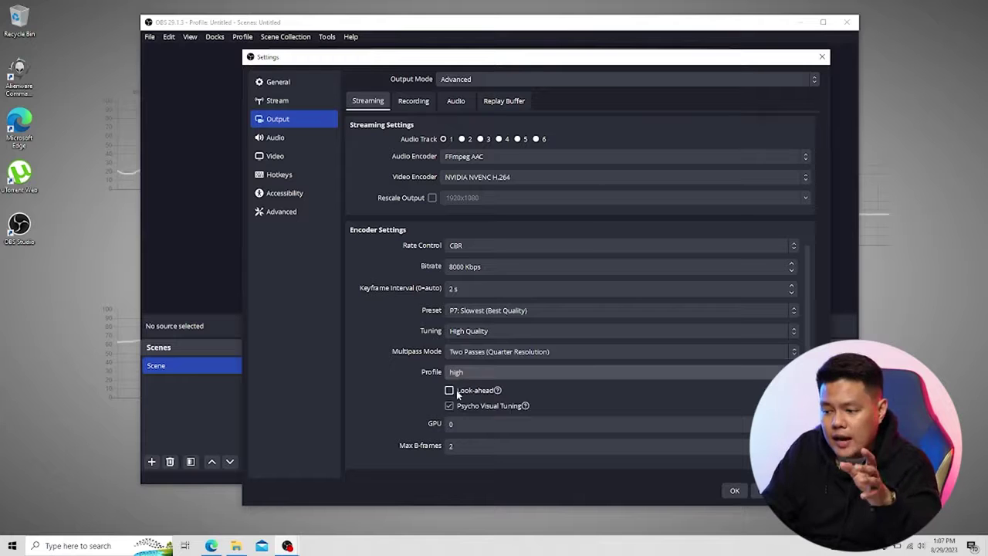
# Try 1 as the encoder's Max B-frames value, then set it to 2
pyautogui.moveTo(476, 395)
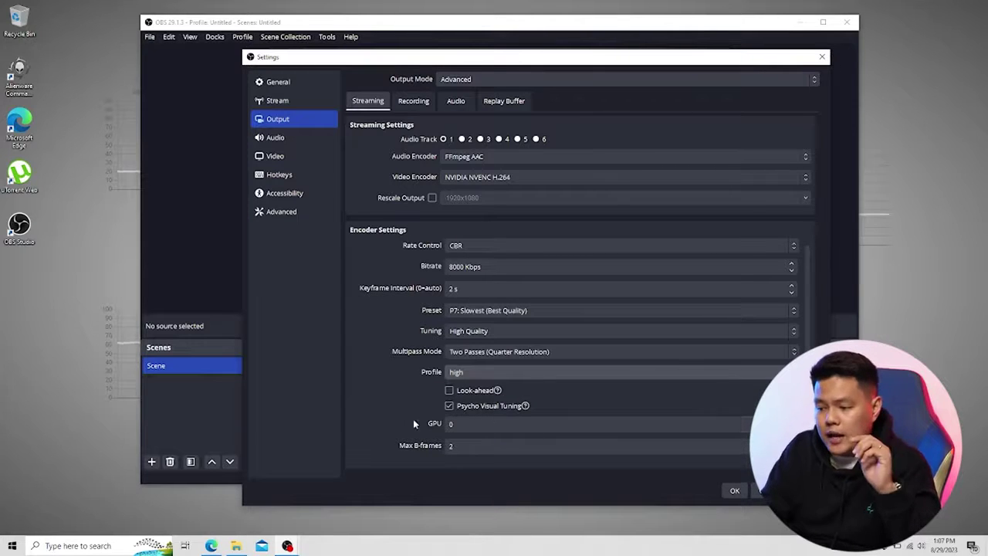
pyautogui.click(452, 424)
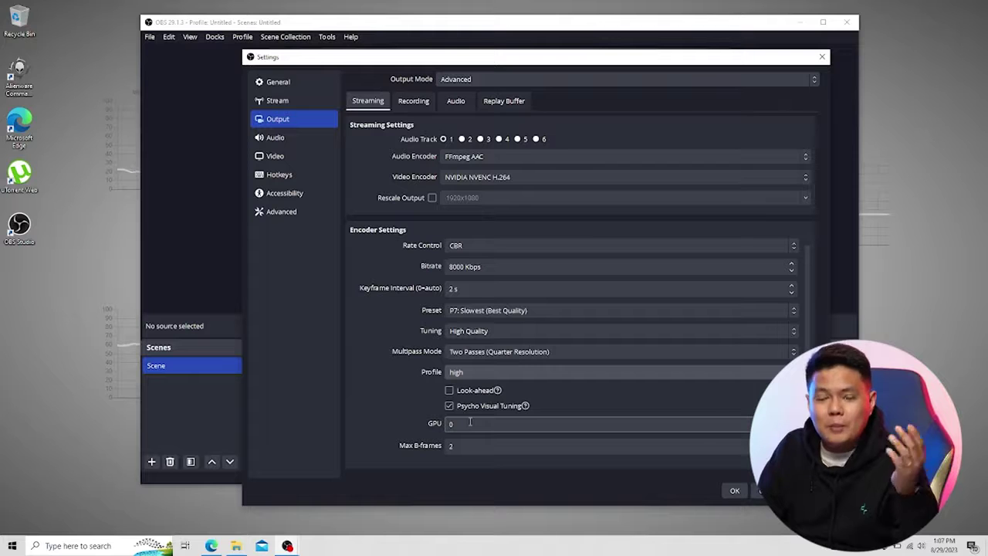
pyautogui.click(456, 447)
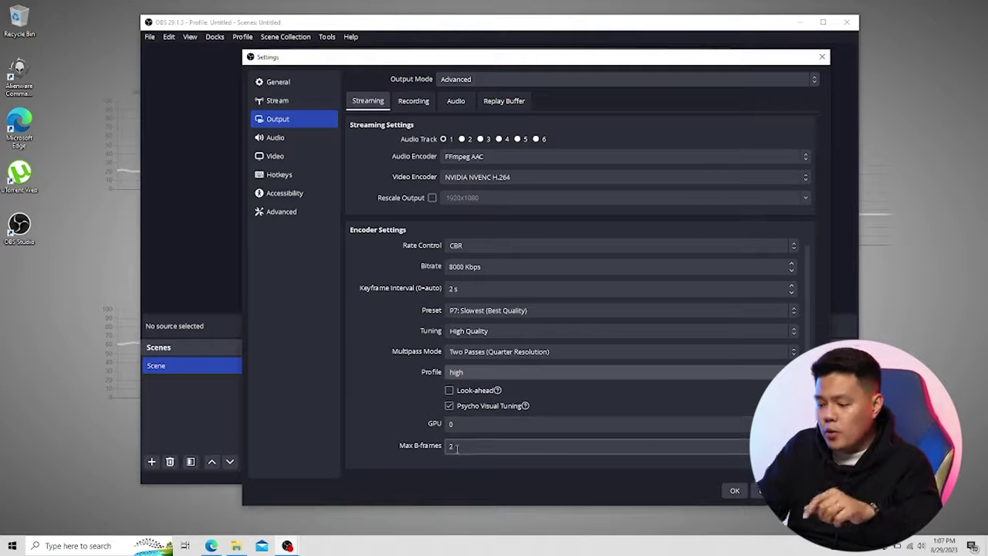
pyautogui.click(456, 447)
pyautogui.press('BackSpace')
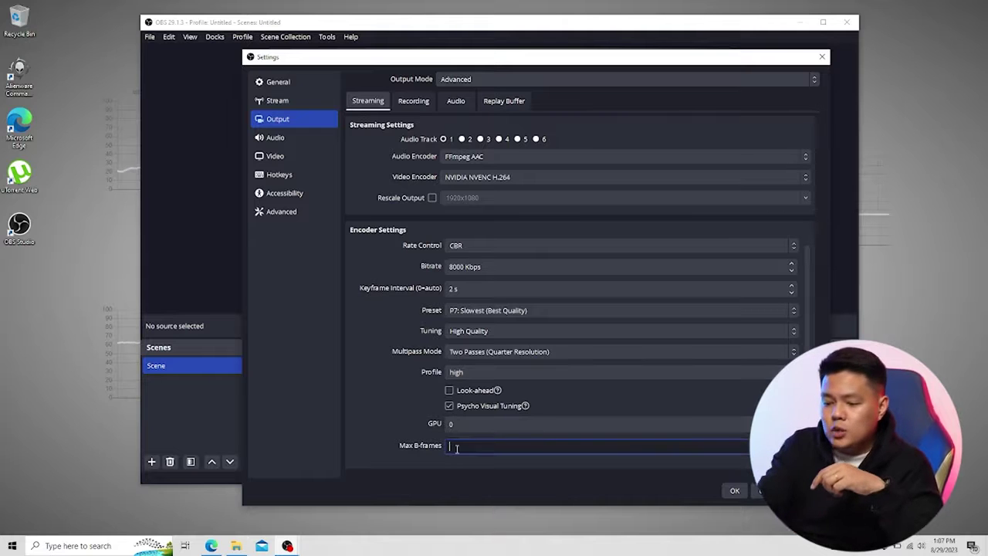
pyautogui.write('1')
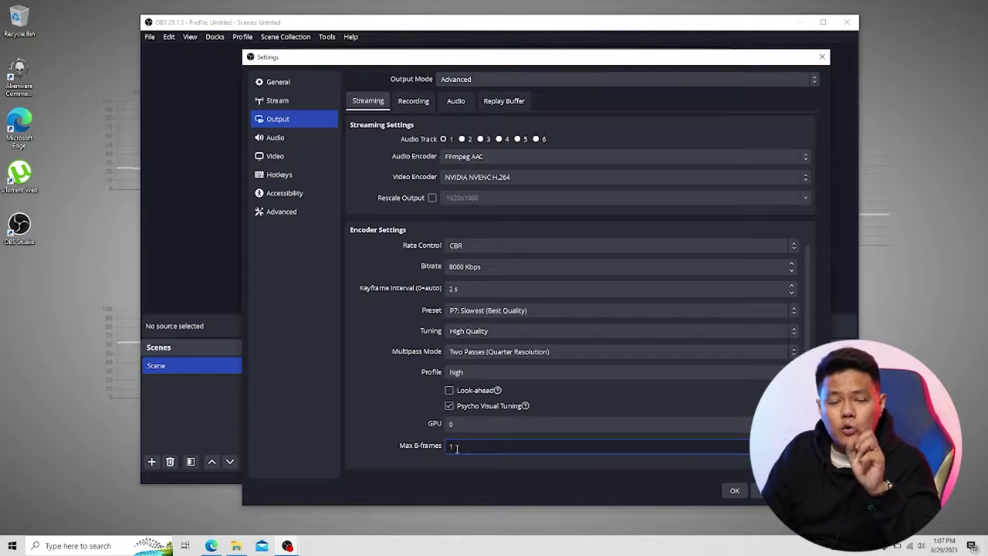
pyautogui.press('BackSpace')
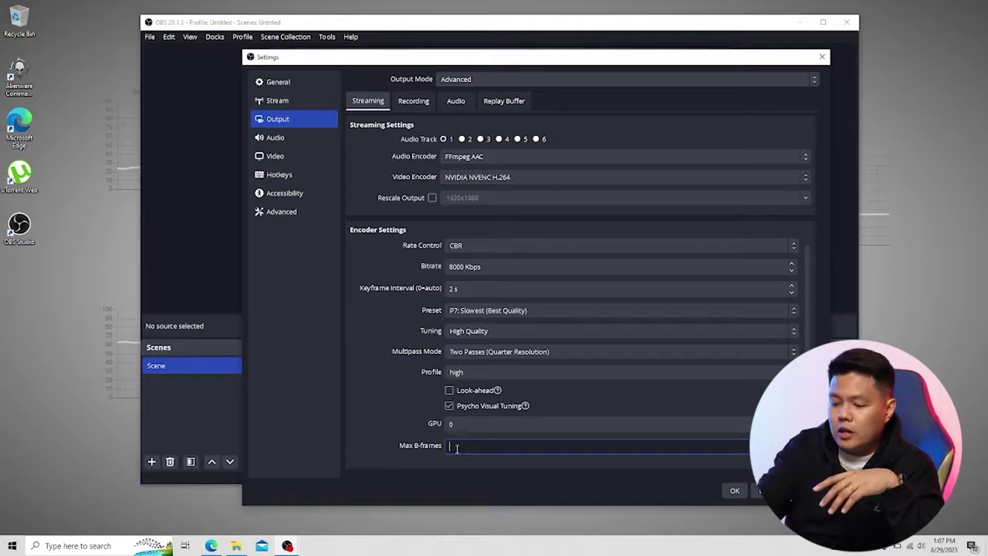
pyautogui.write('2')
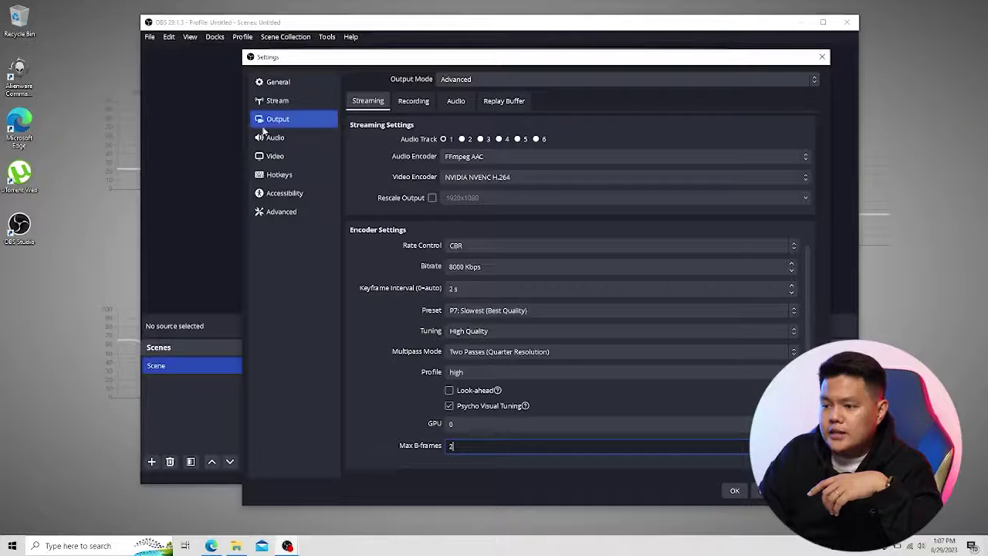
# Set the audio sample rate to 48 kHz and the channels to Stereo in the audio settings
pyautogui.click(284, 136)
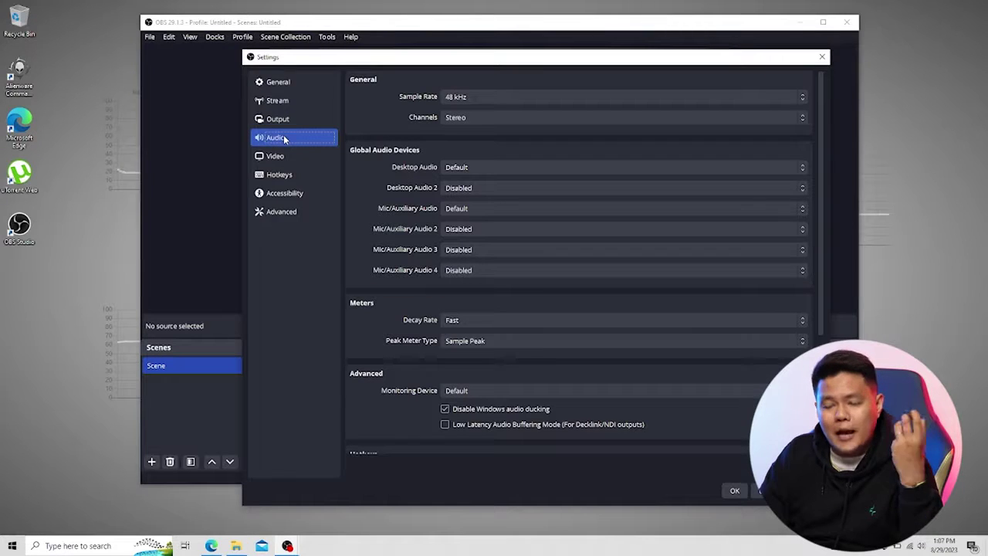
pyautogui.click(453, 98)
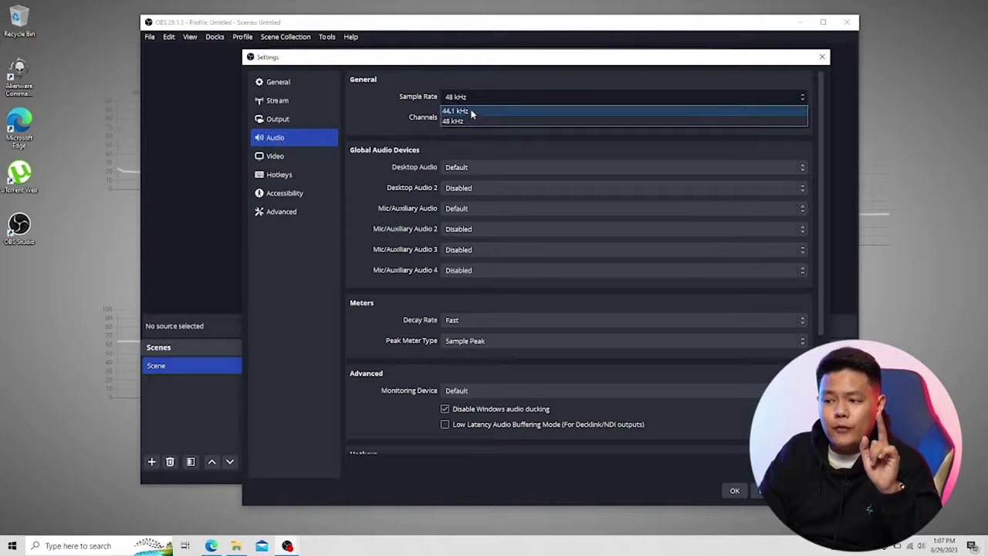
pyautogui.click(467, 120)
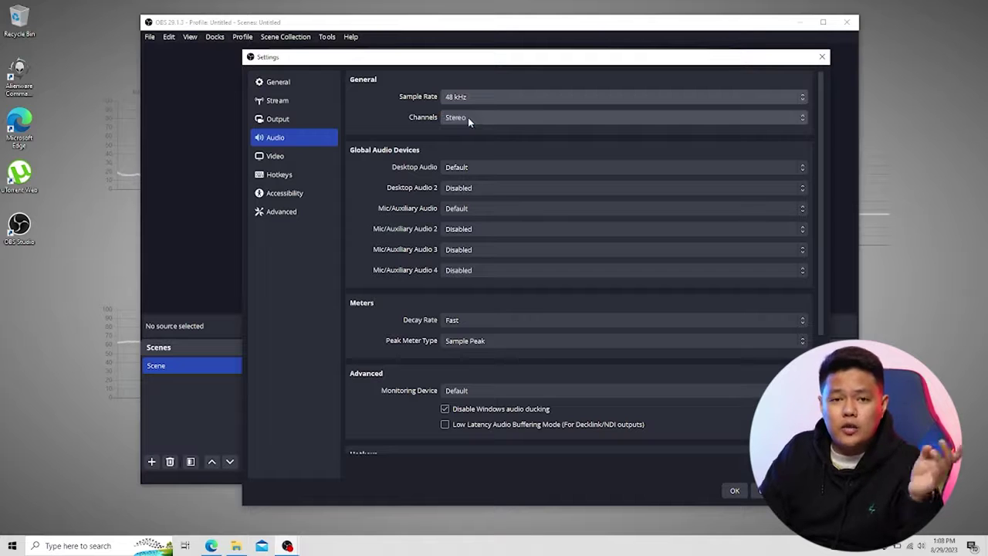
pyautogui.click(468, 118)
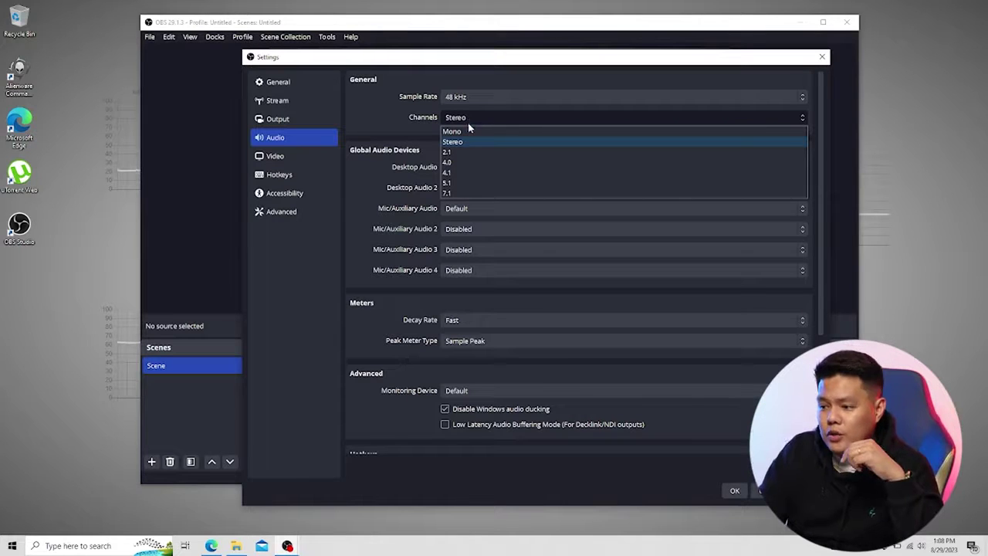
pyautogui.click(468, 142)
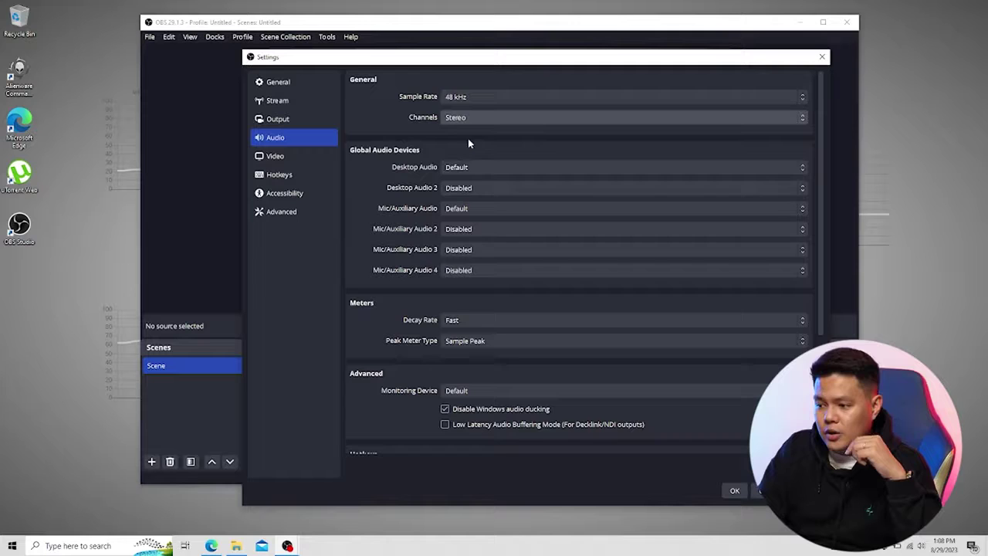
# Set both the base canvas resolution and the scaled output resolution to 1080x1920 in the video settings
pyautogui.click(309, 162)
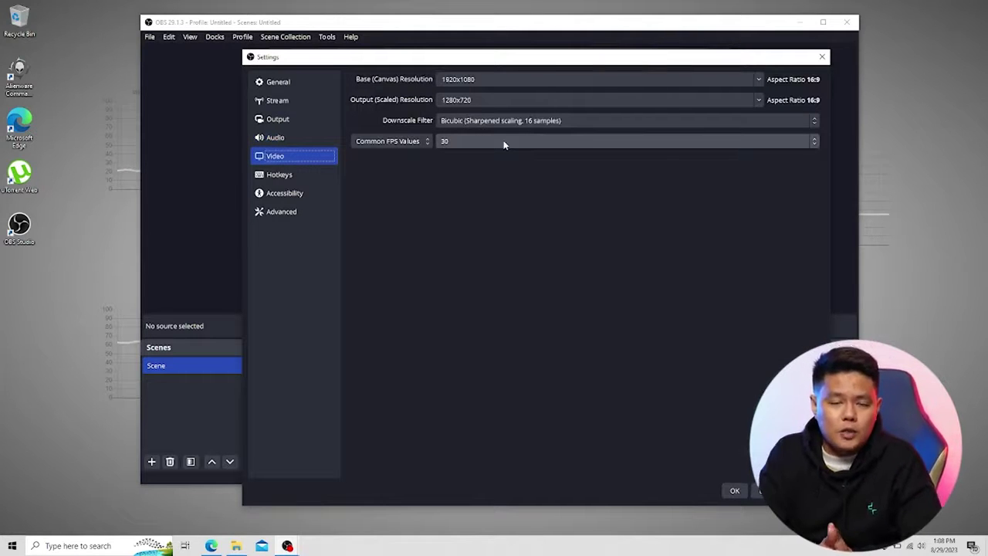
pyautogui.doubleClick(477, 79)
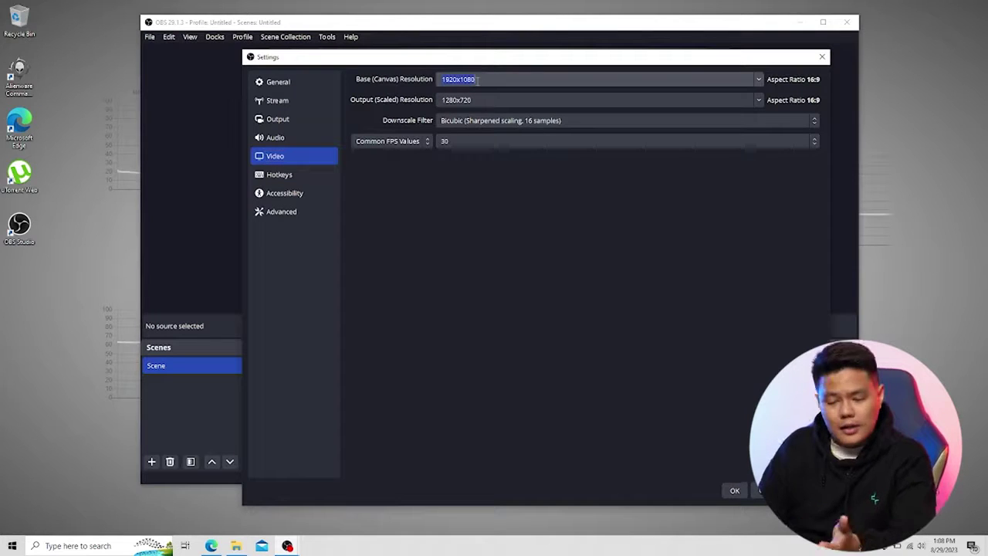
pyautogui.write('10')
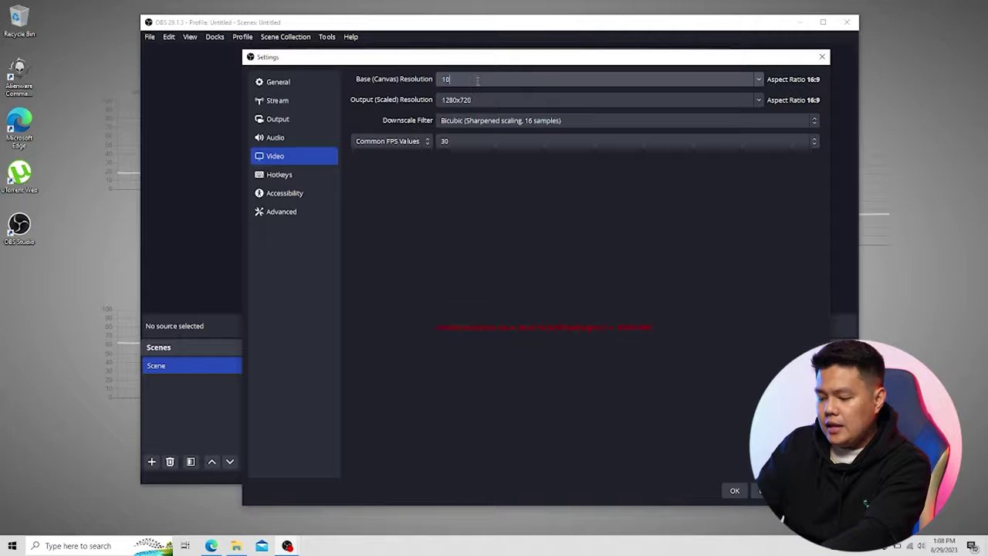
pyautogui.write('80x1920')
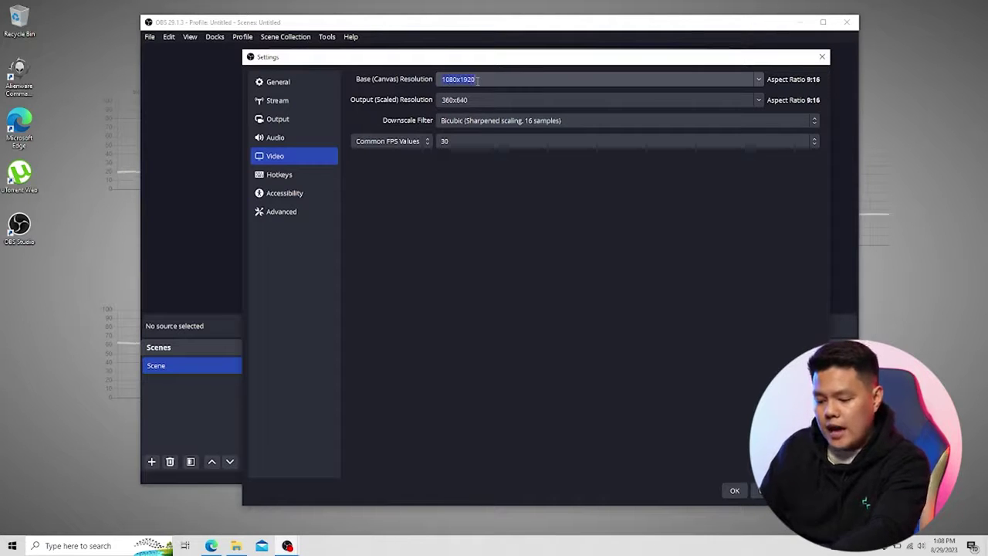
pyautogui.press('Tab')
pyautogui.write('1080x1920')
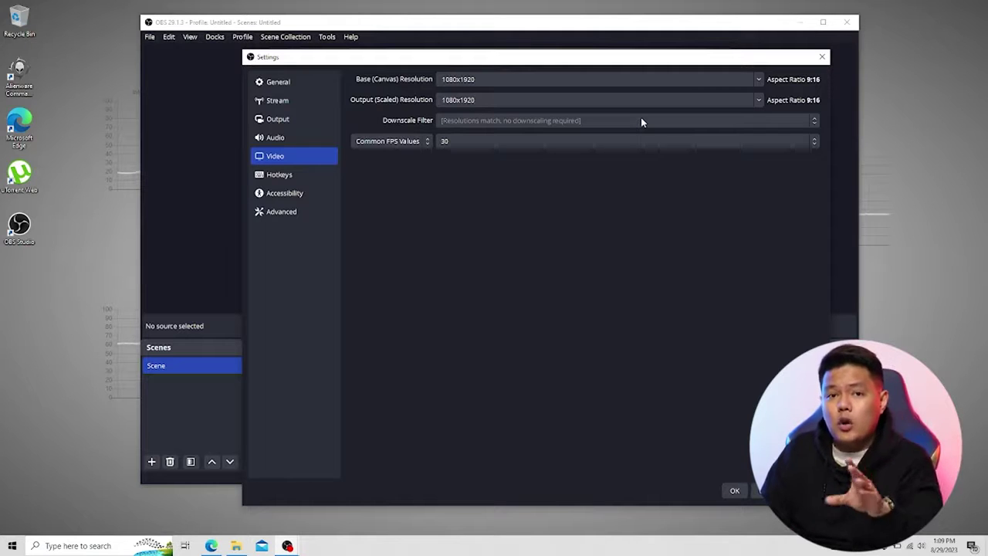
# Set the video's common FPS value to 60
pyautogui.click(569, 142)
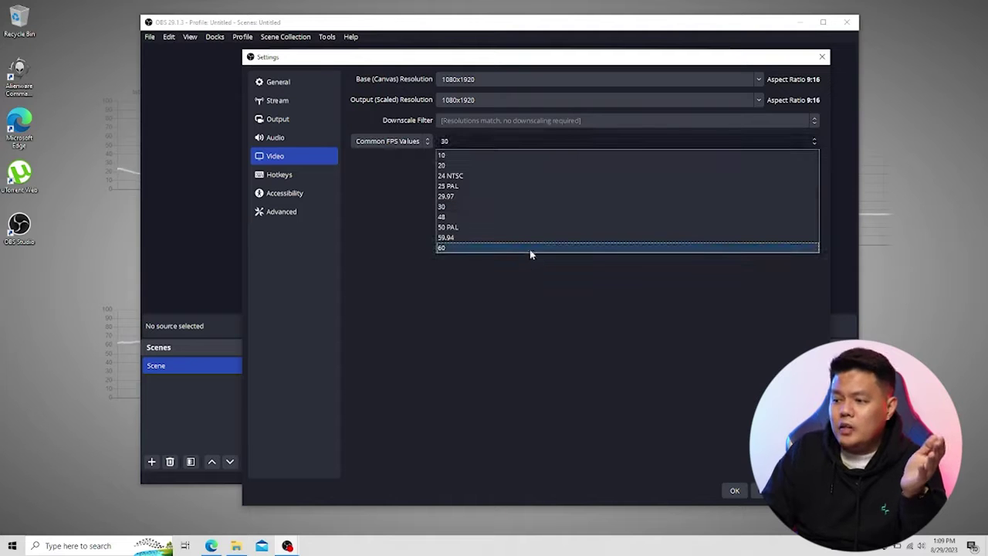
pyautogui.click(530, 248)
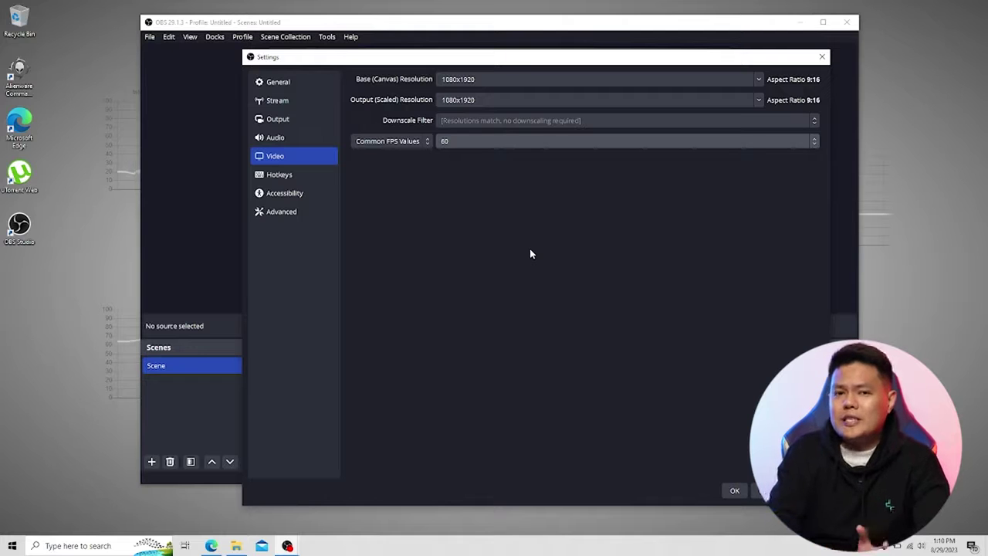
pyautogui.click(506, 143)
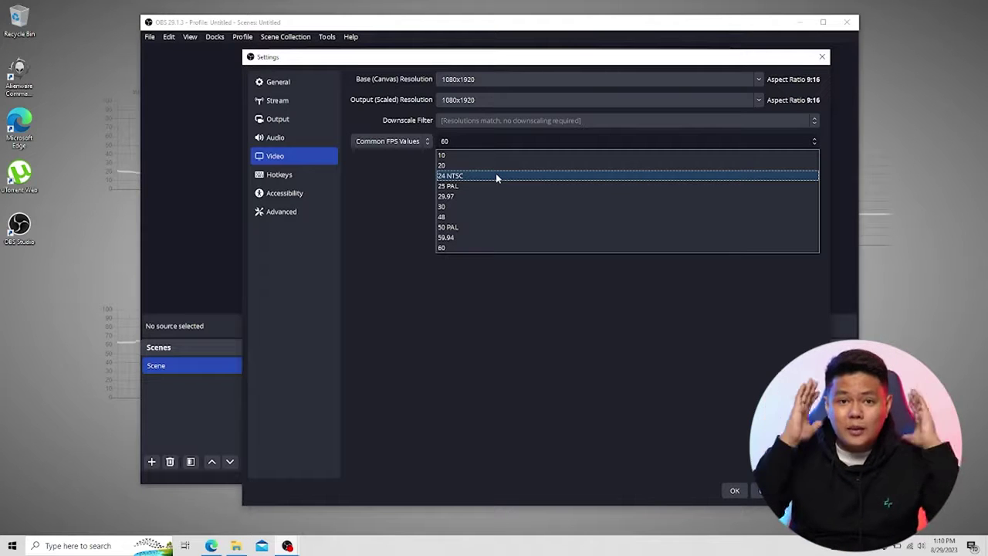
pyautogui.click(477, 248)
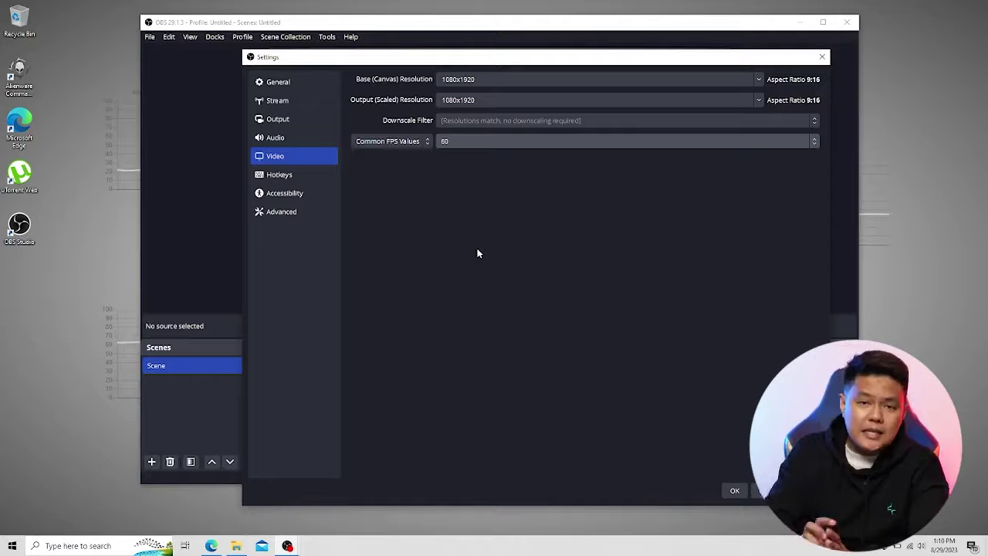
# Pass over the hotkey and accessibility settings and choose Normal as the process priority in the advanced settings
pyautogui.click(318, 178)
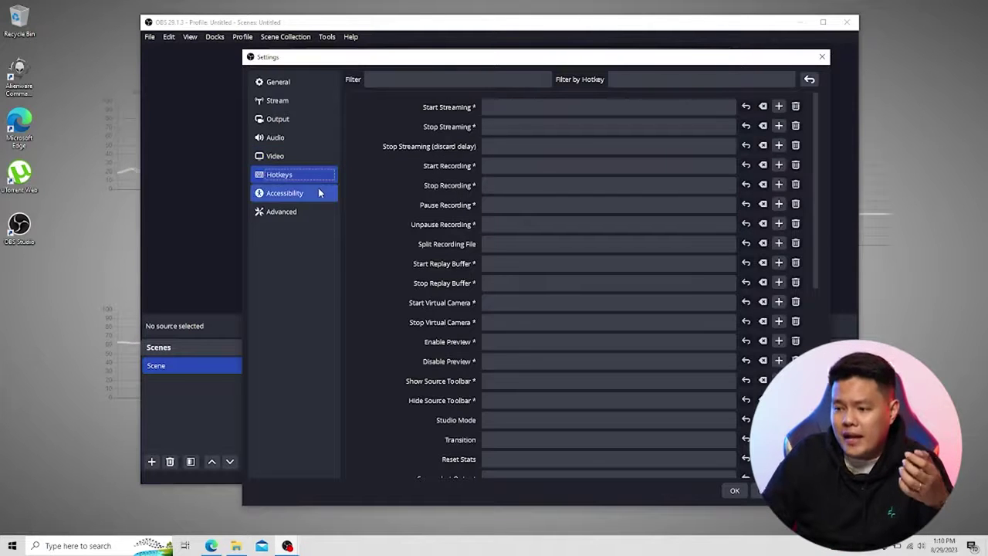
pyautogui.click(320, 193)
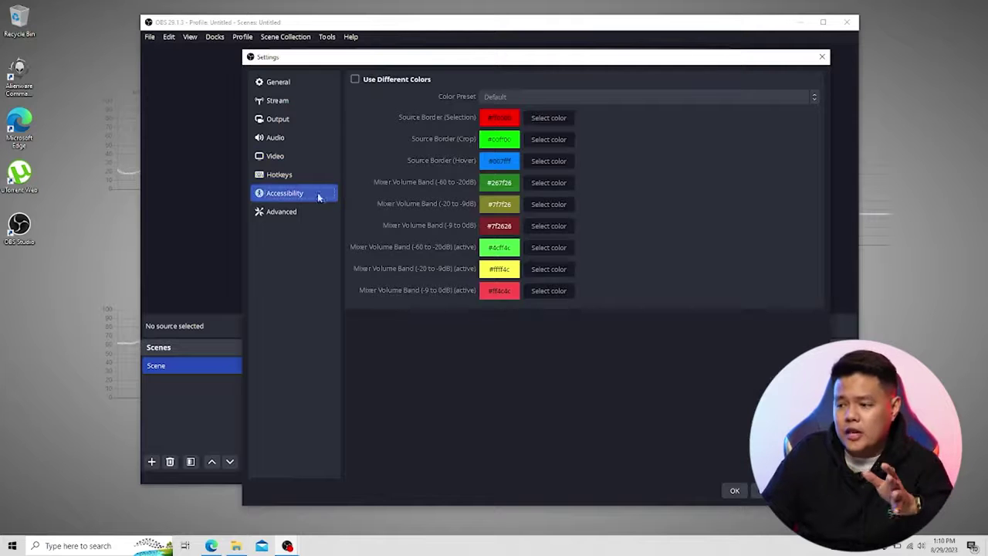
pyautogui.click(312, 211)
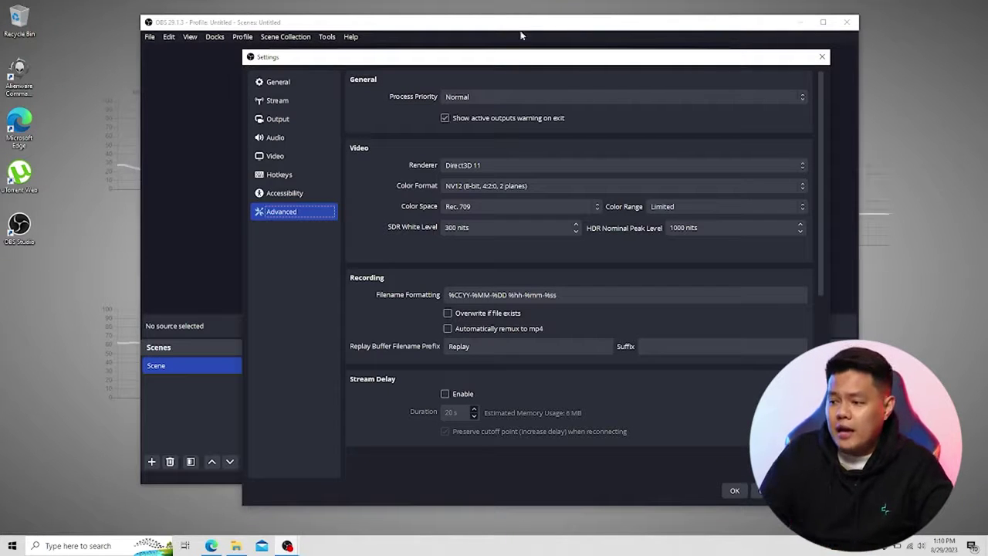
pyautogui.click(498, 97)
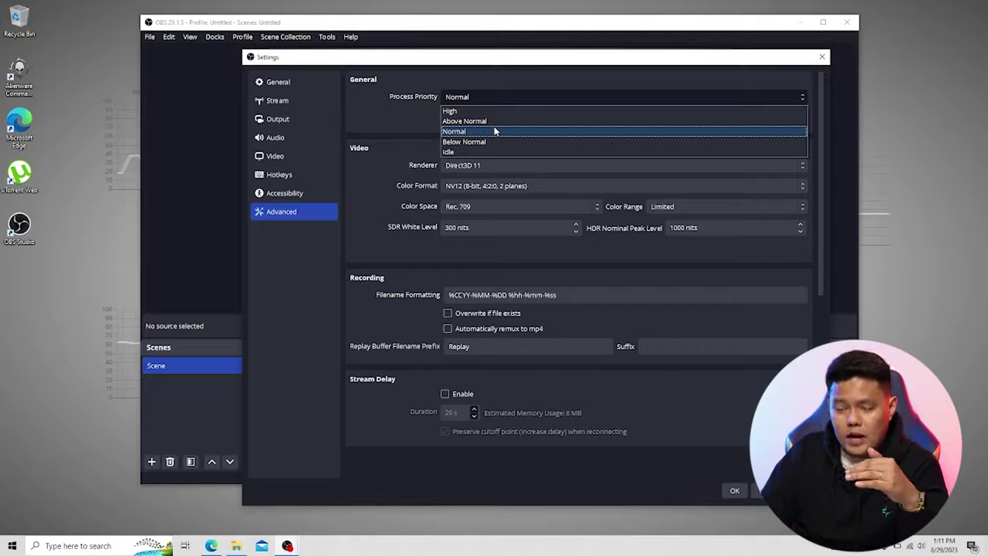
pyautogui.click(495, 131)
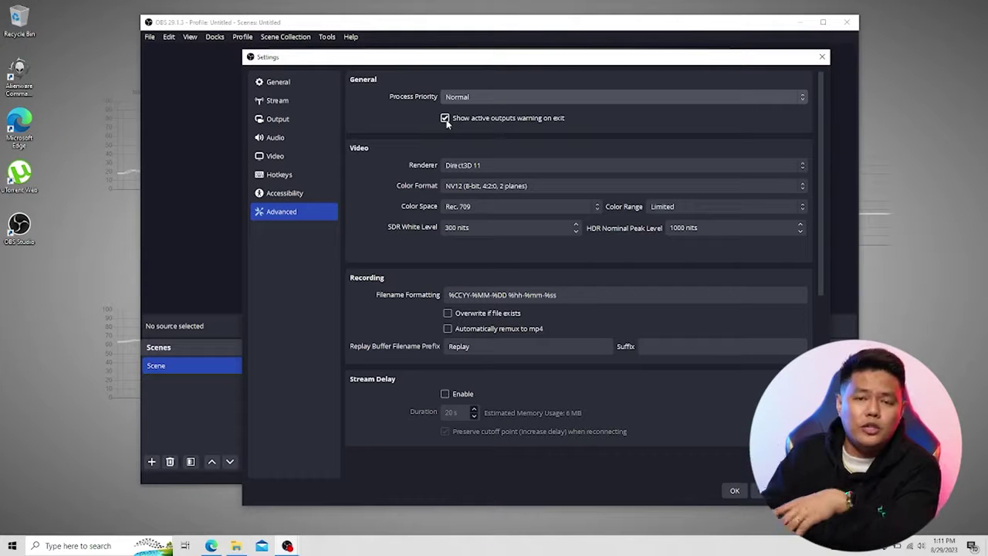
# Set the automatic reconnect retry delay to 30 s, then apply all settings and close the settings window
pyautogui.scroll(-5, 498, 268)
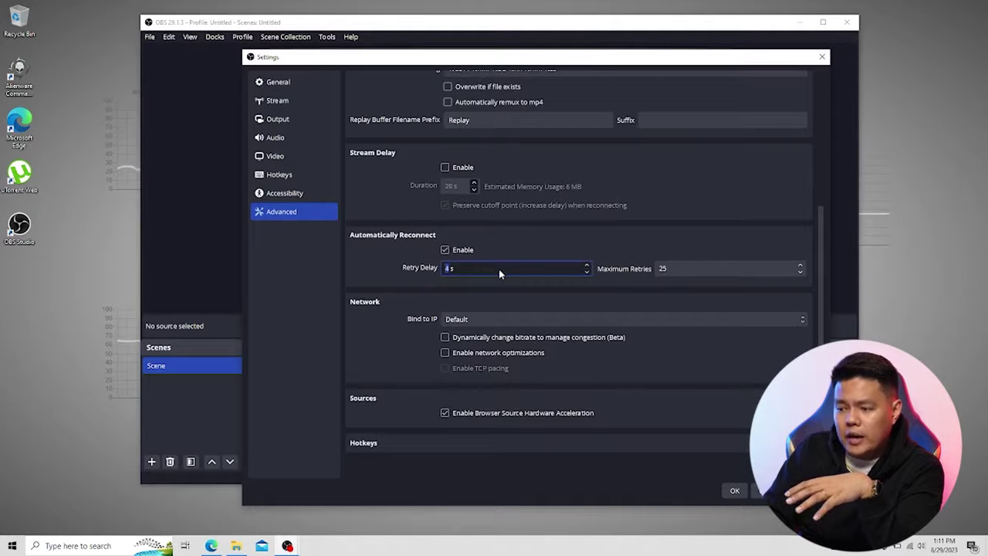
pyautogui.write('30')
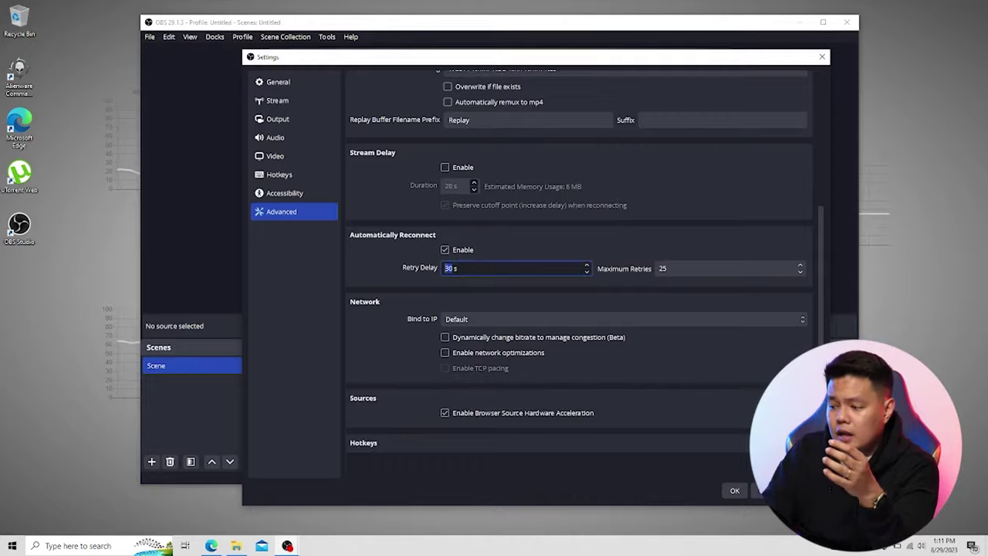
pyautogui.click(805, 490)
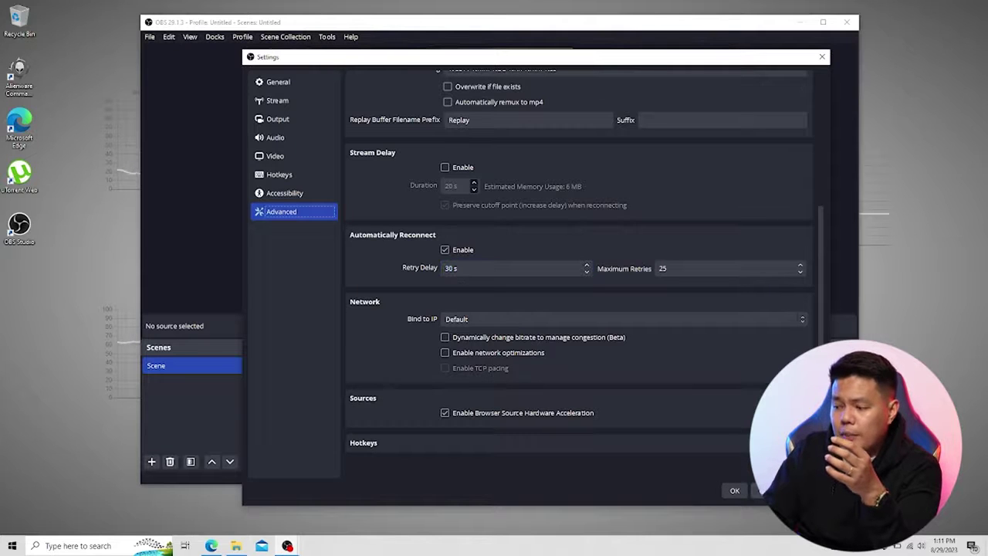
pyautogui.click(742, 491)
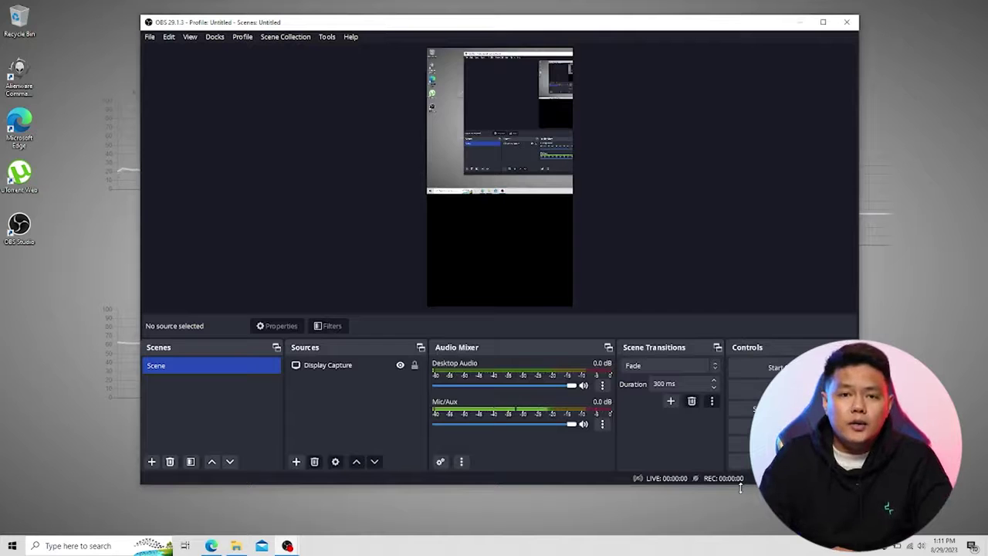